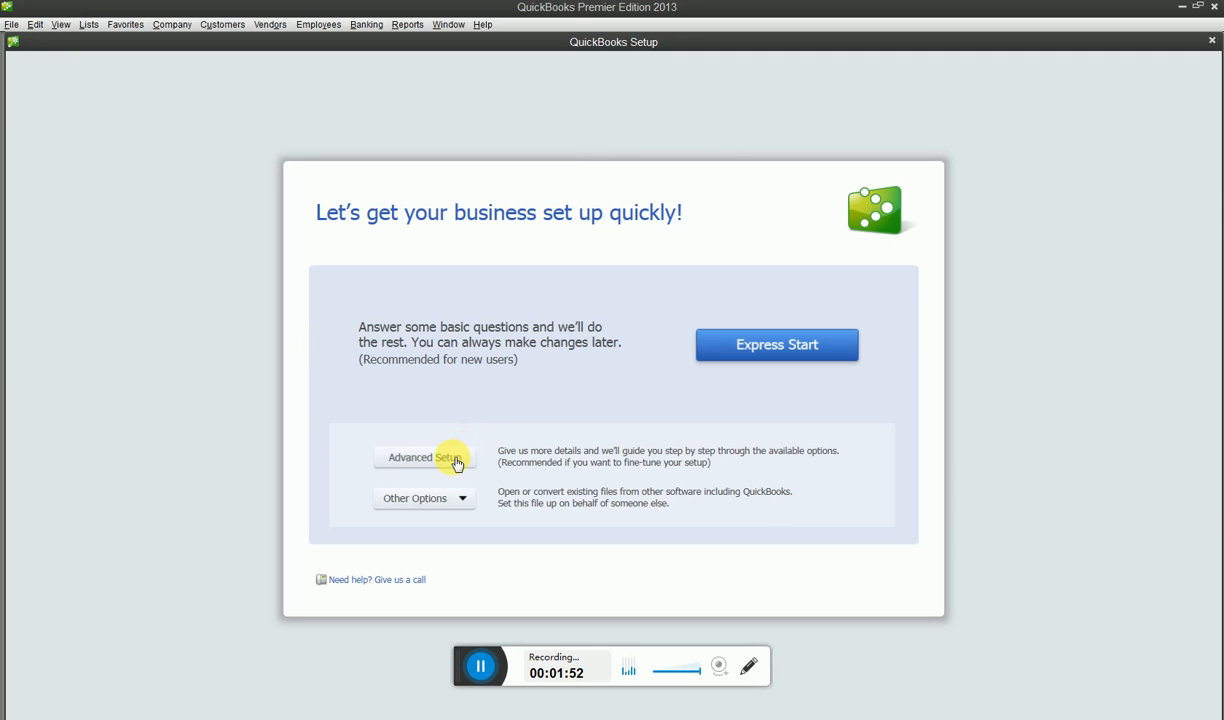
Start the advanced company setup and enter "ABC & Co" as the company name
left_click(456, 464)
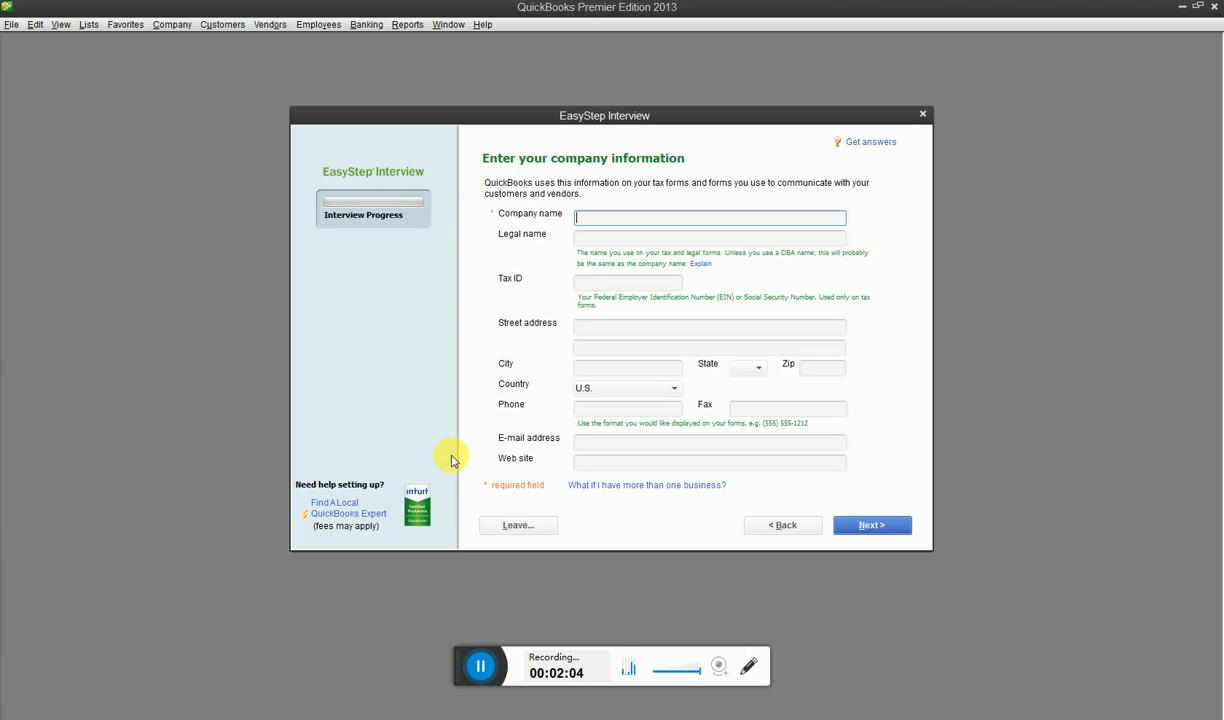
type("ABC & cO")
key("BackSpace")
key("BackSpace")
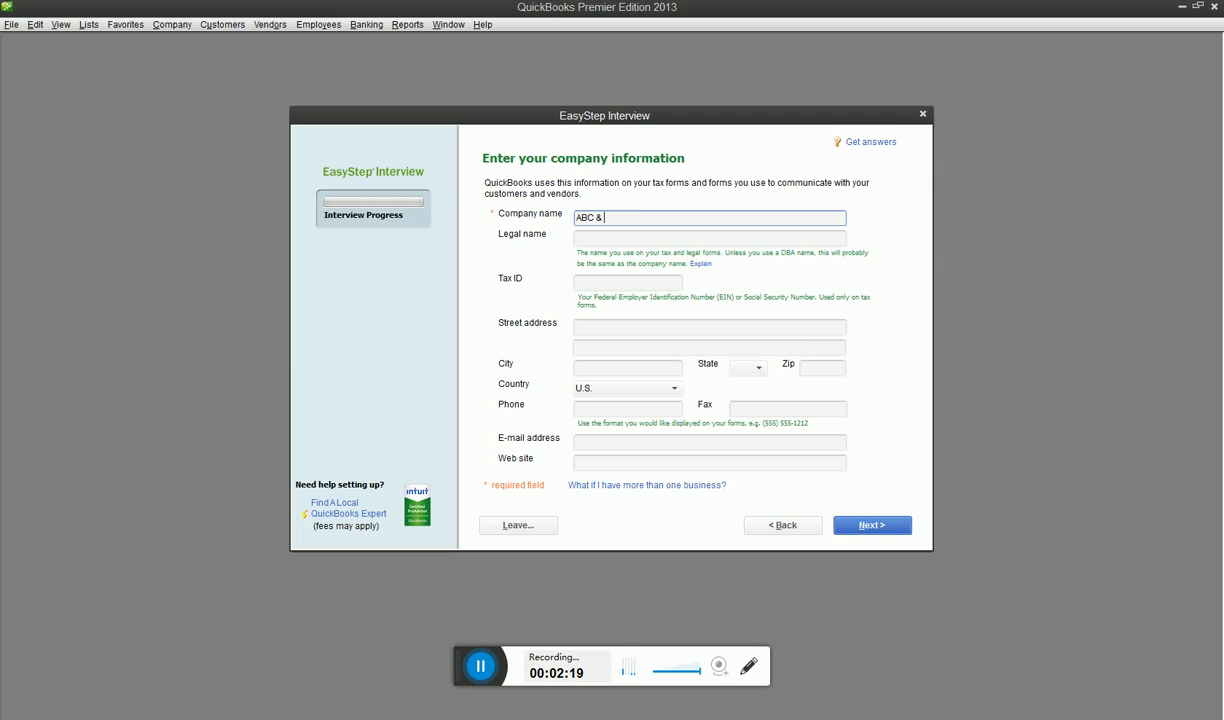
type("Co")
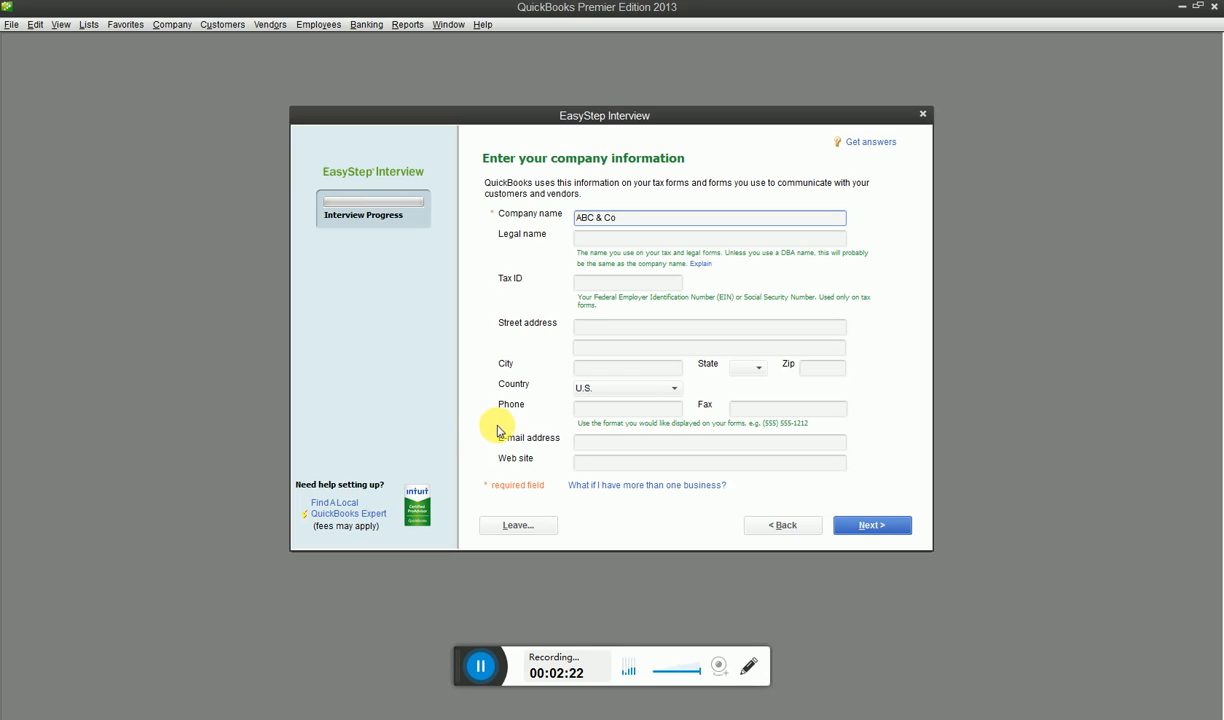
Enter "ABC & Co" as the company's legal name
left_click(619, 237)
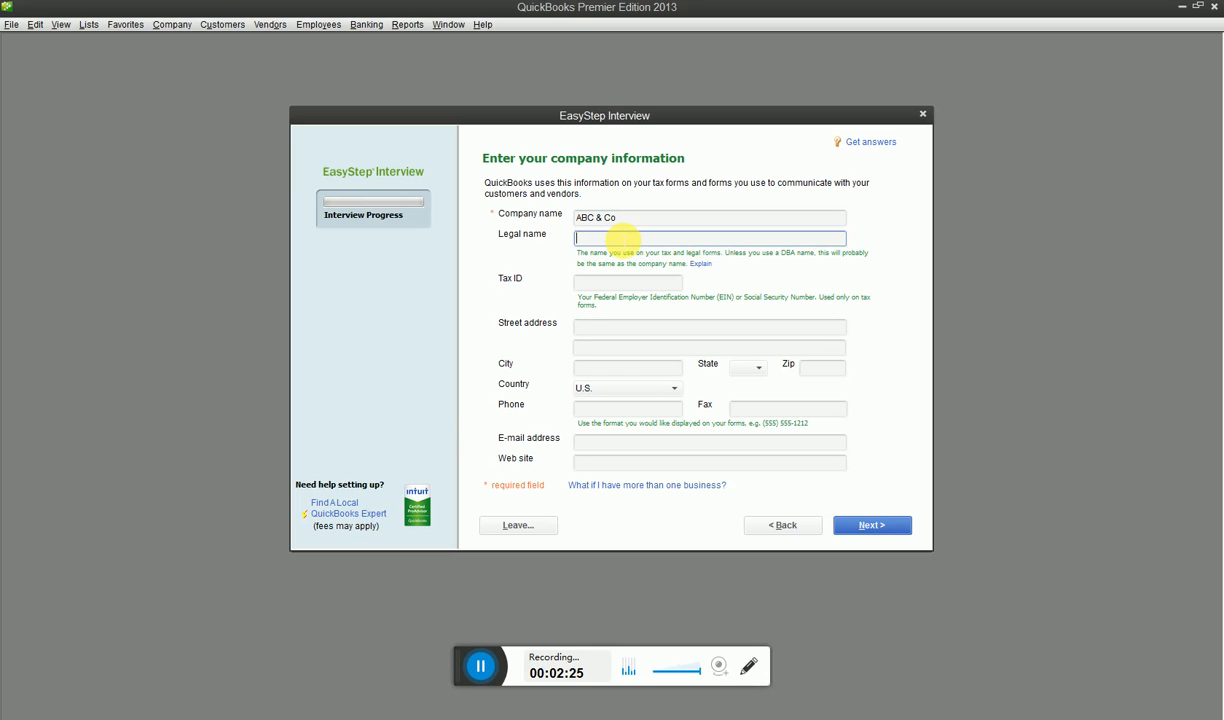
type("Abc")
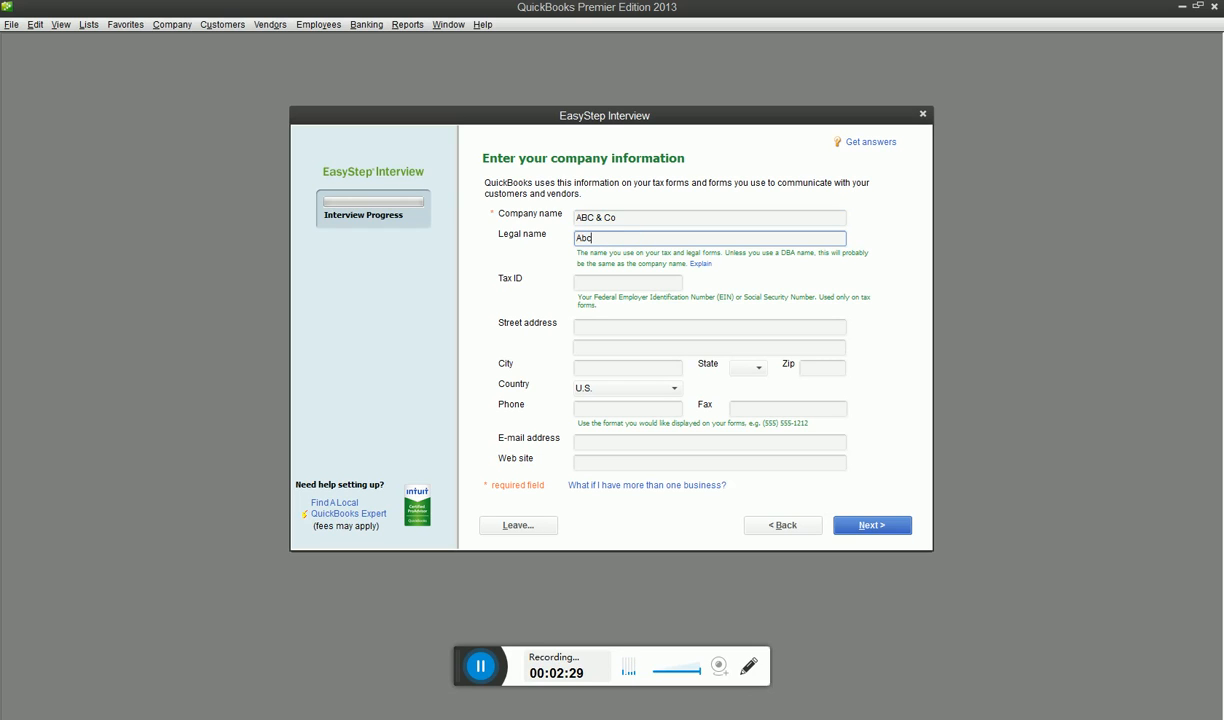
type("&")
key("BackSpace")
key("BackSpace")
key("BackSpace")
type("BC & c")
key("BackSpace")
type("Co")
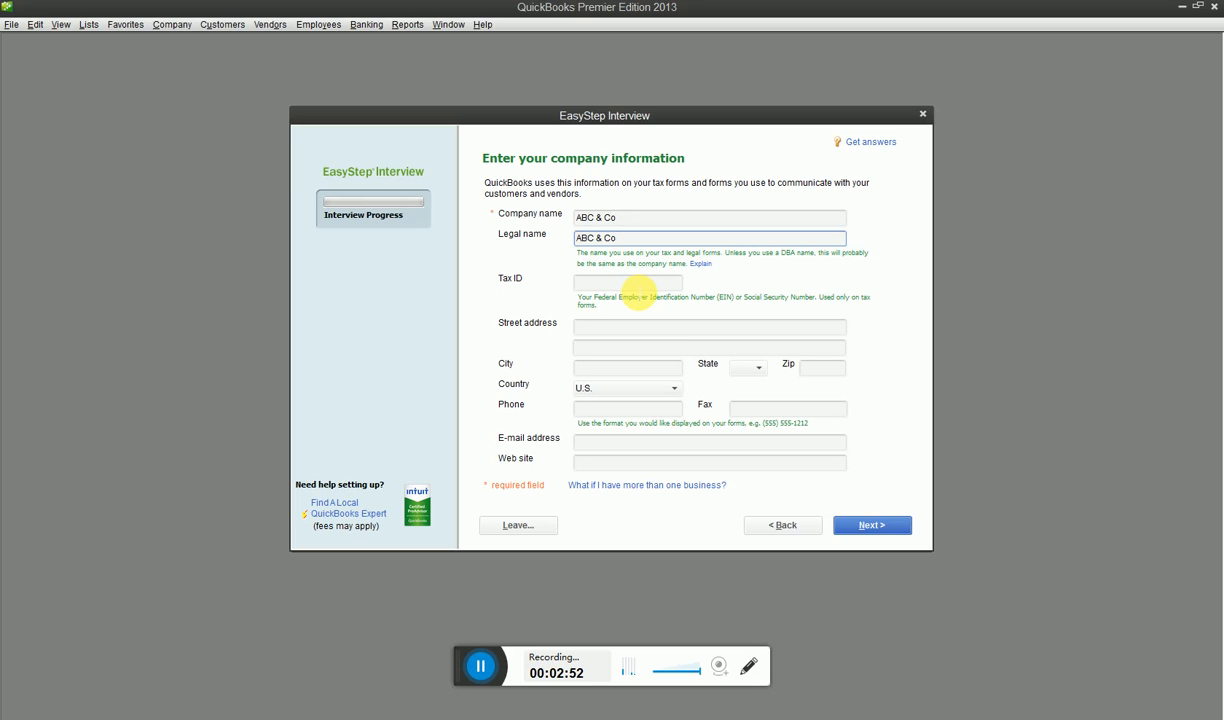
Leave the tax ID blank and fill in the company's street address and city
left_click(637, 287)
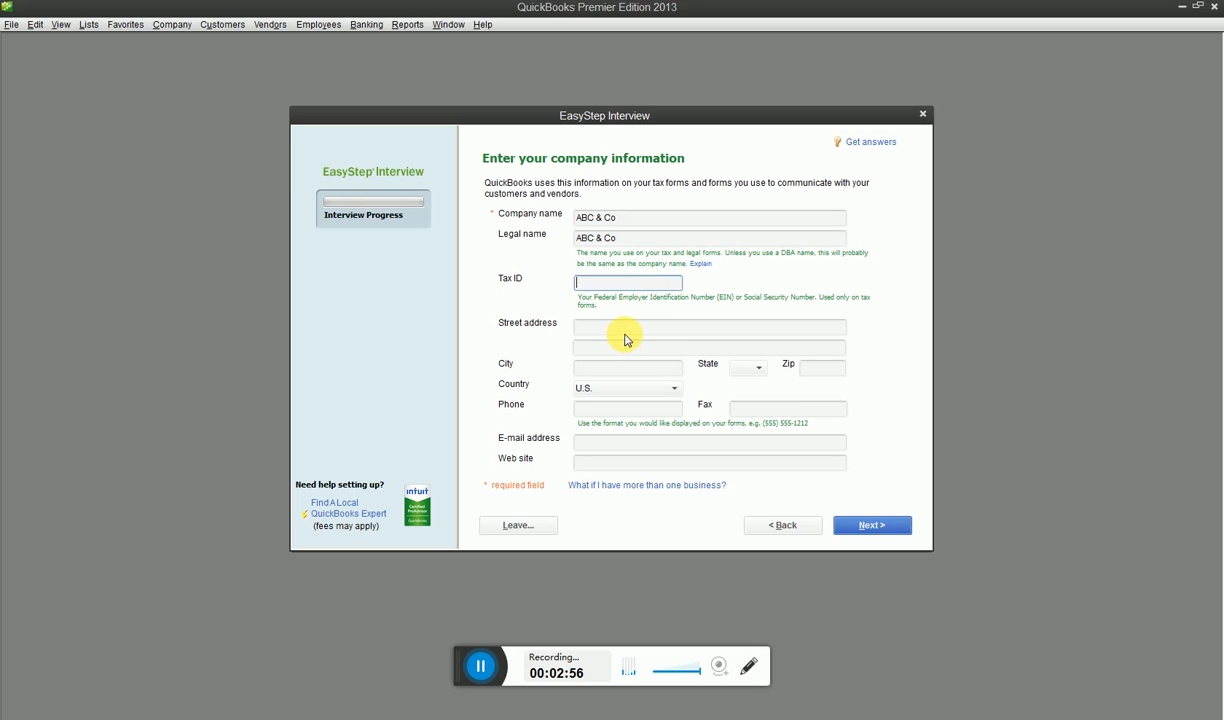
left_click(624, 331)
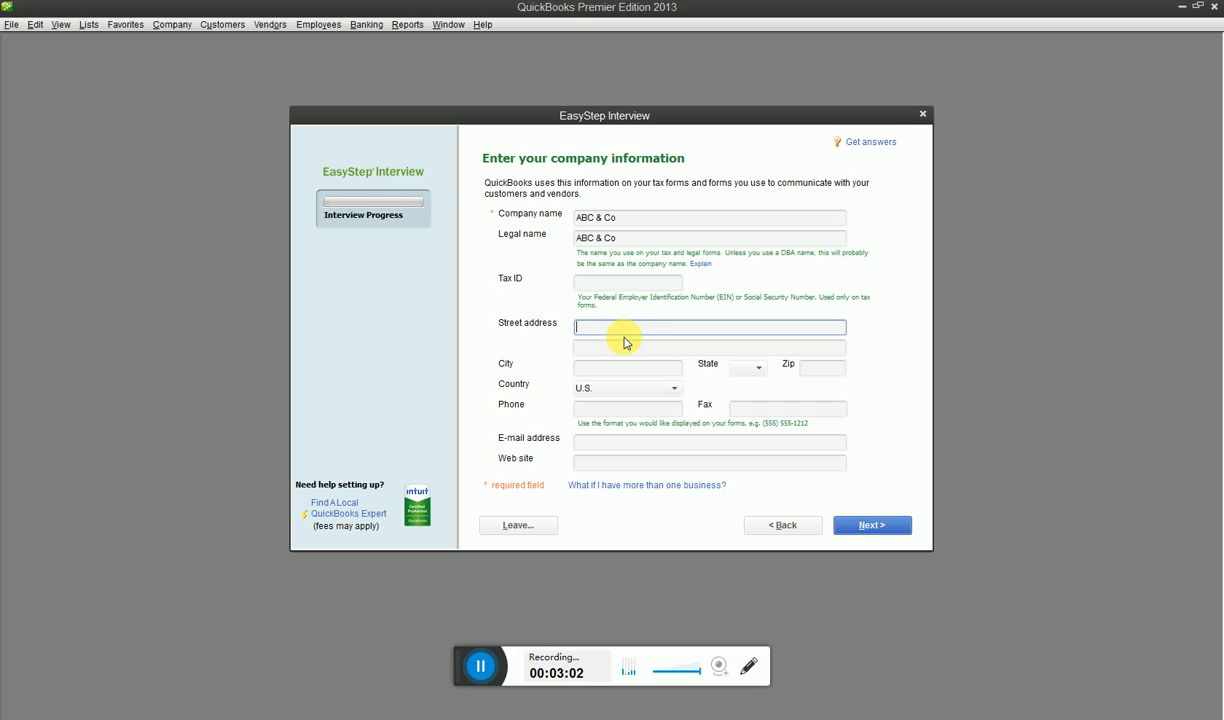
type("d-")
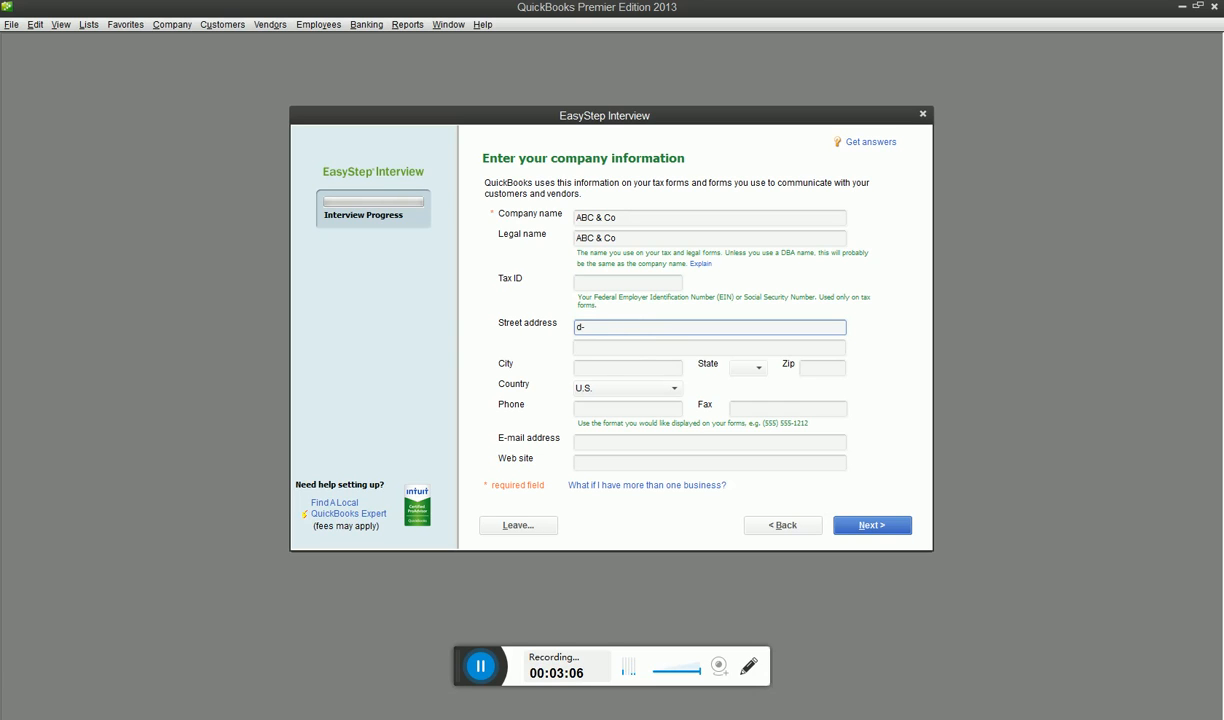
key("BackSpace")
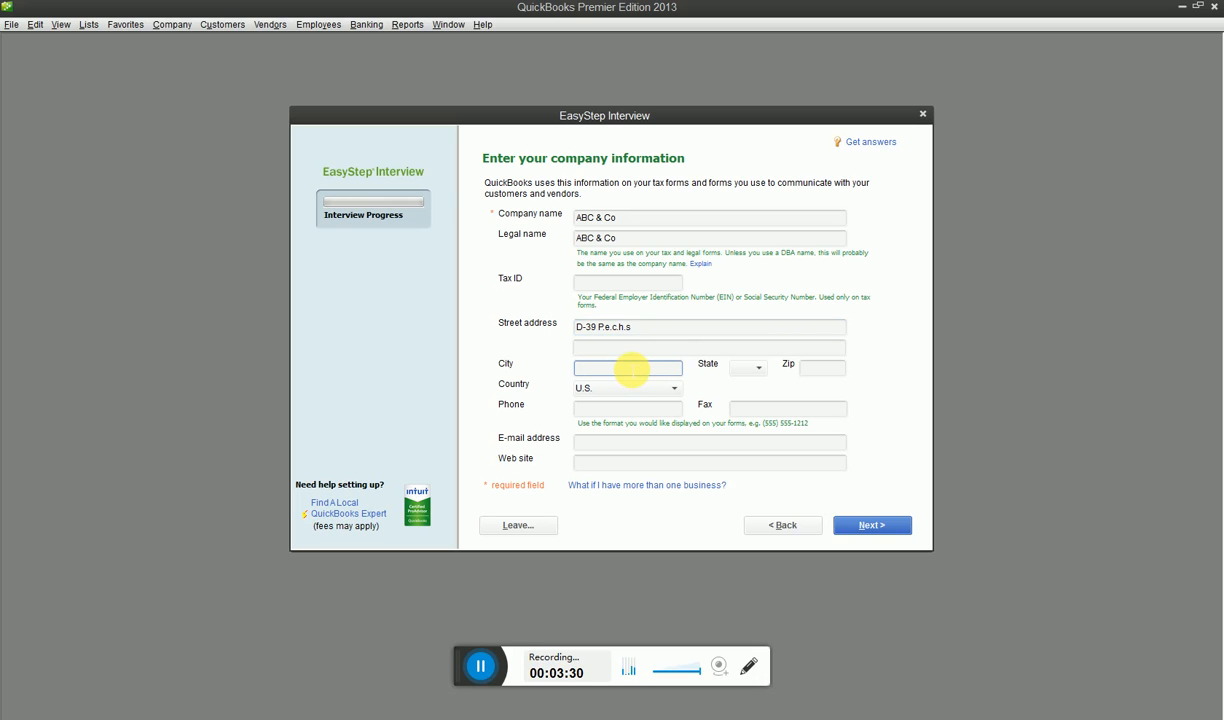
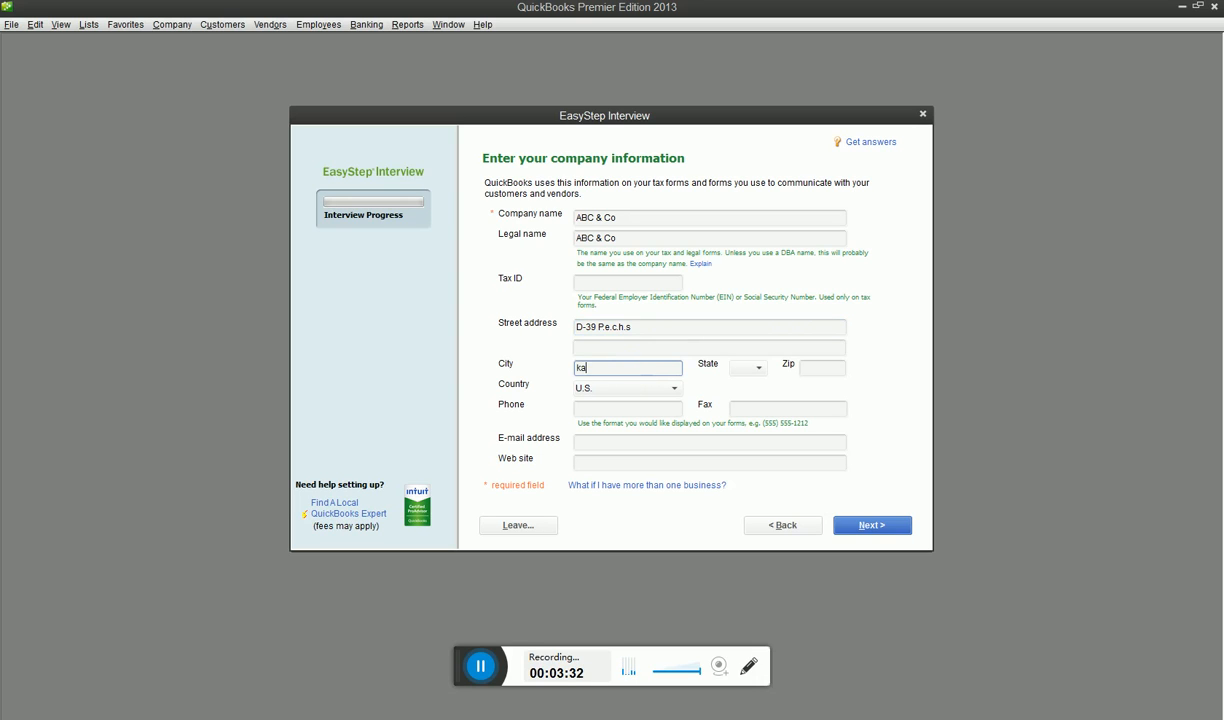
Set the company's state to PA and its country to Other
left_click(760, 369)
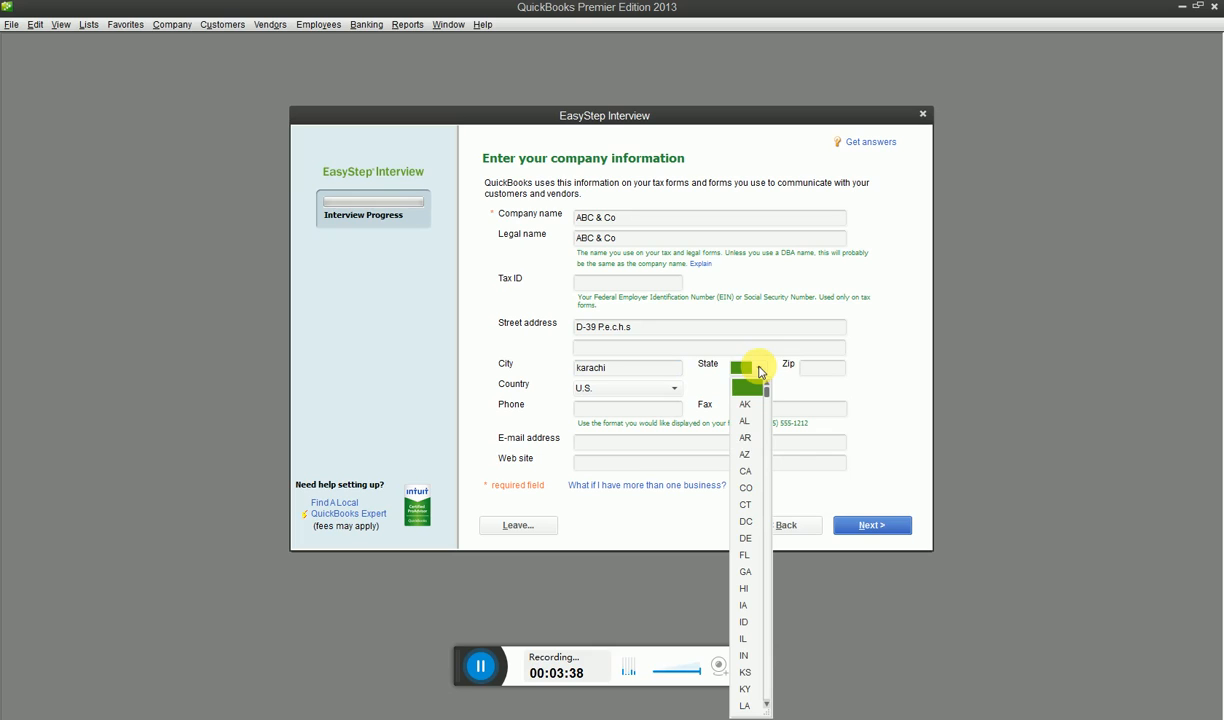
scroll(745, 455, "down", 11)
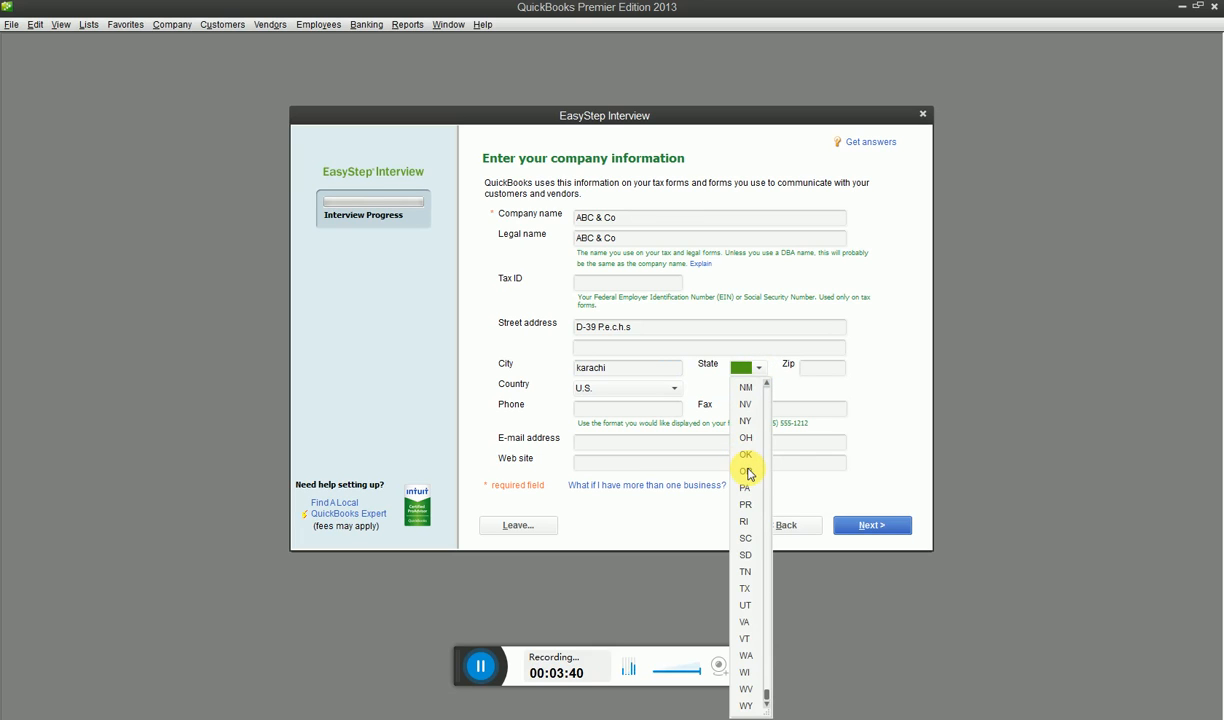
left_click(746, 489)
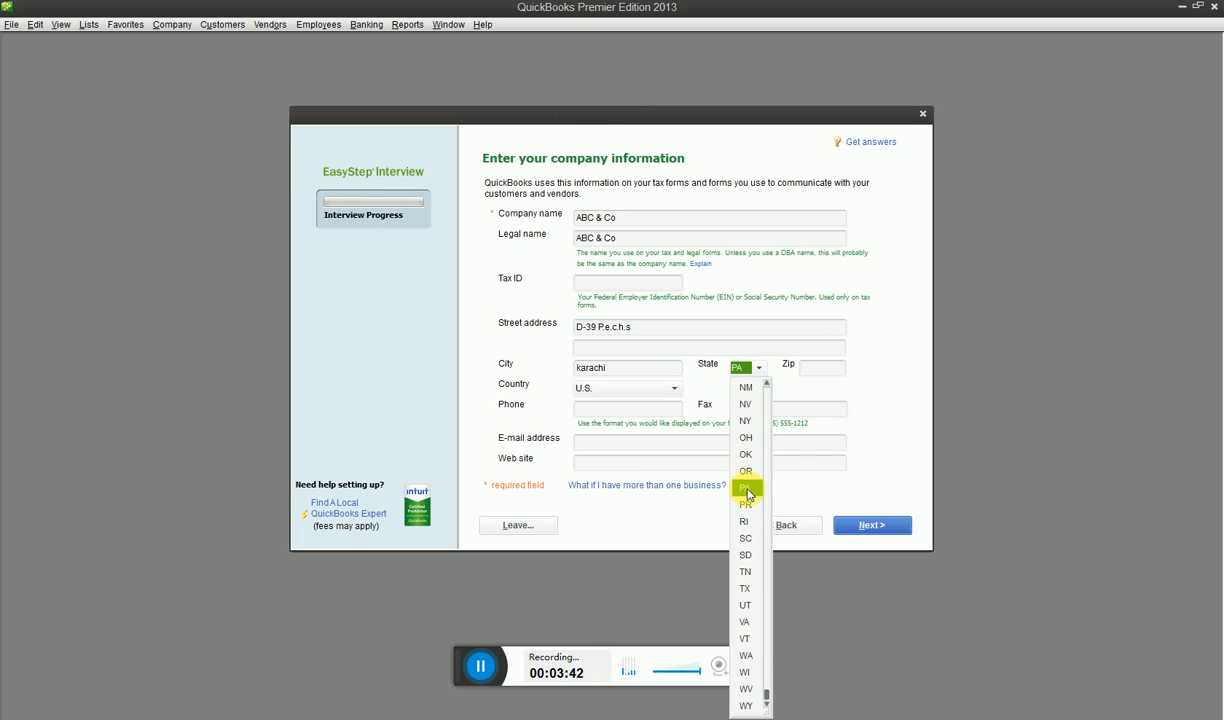
left_click(671, 389)
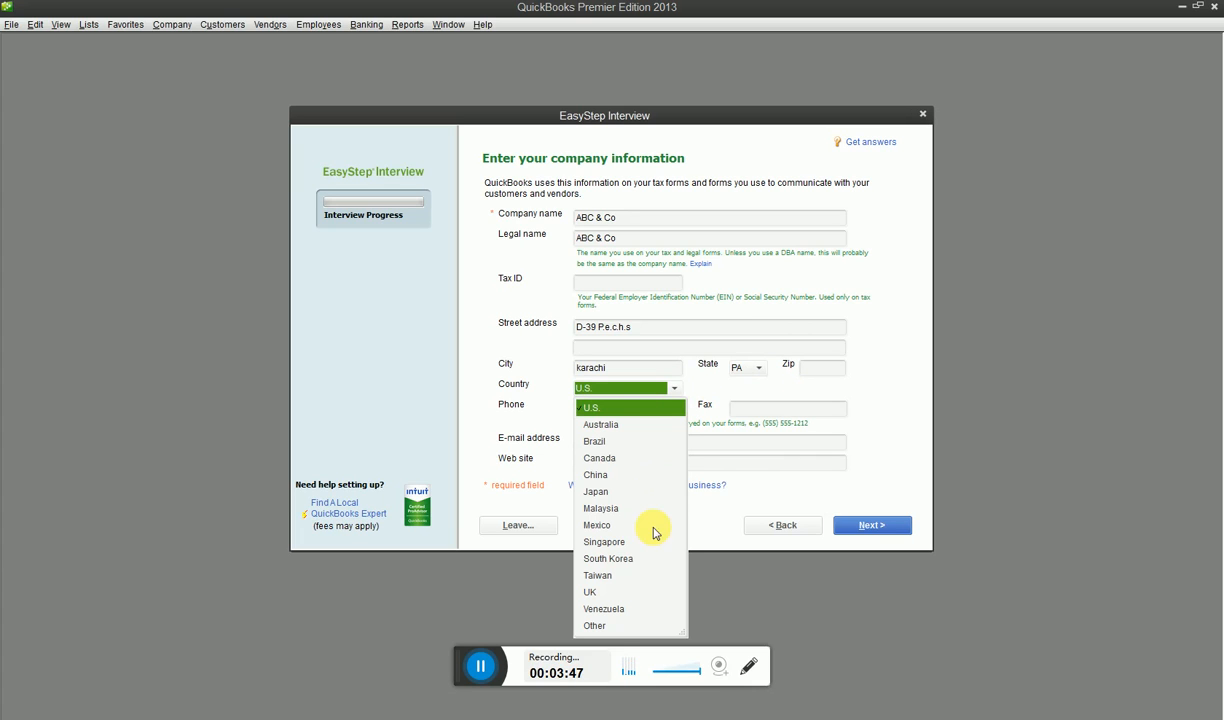
left_click(612, 627)
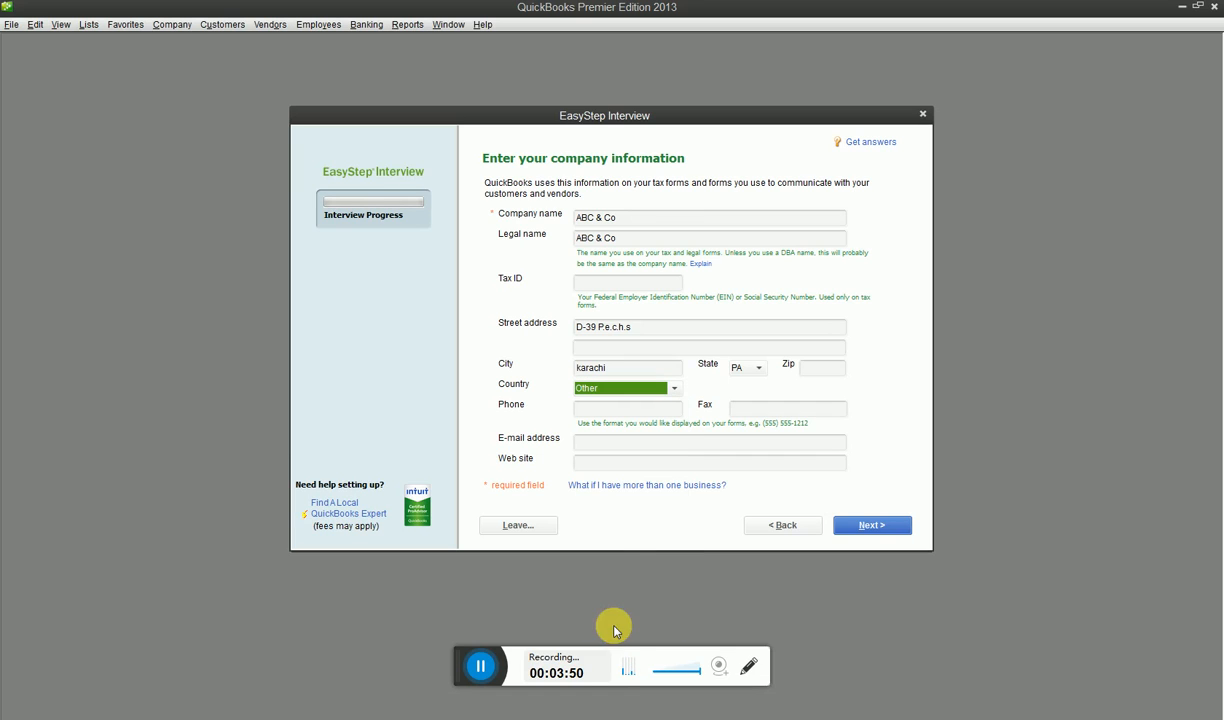
Fill in the company's phone number in the company information form
left_click(612, 409)
type("0")
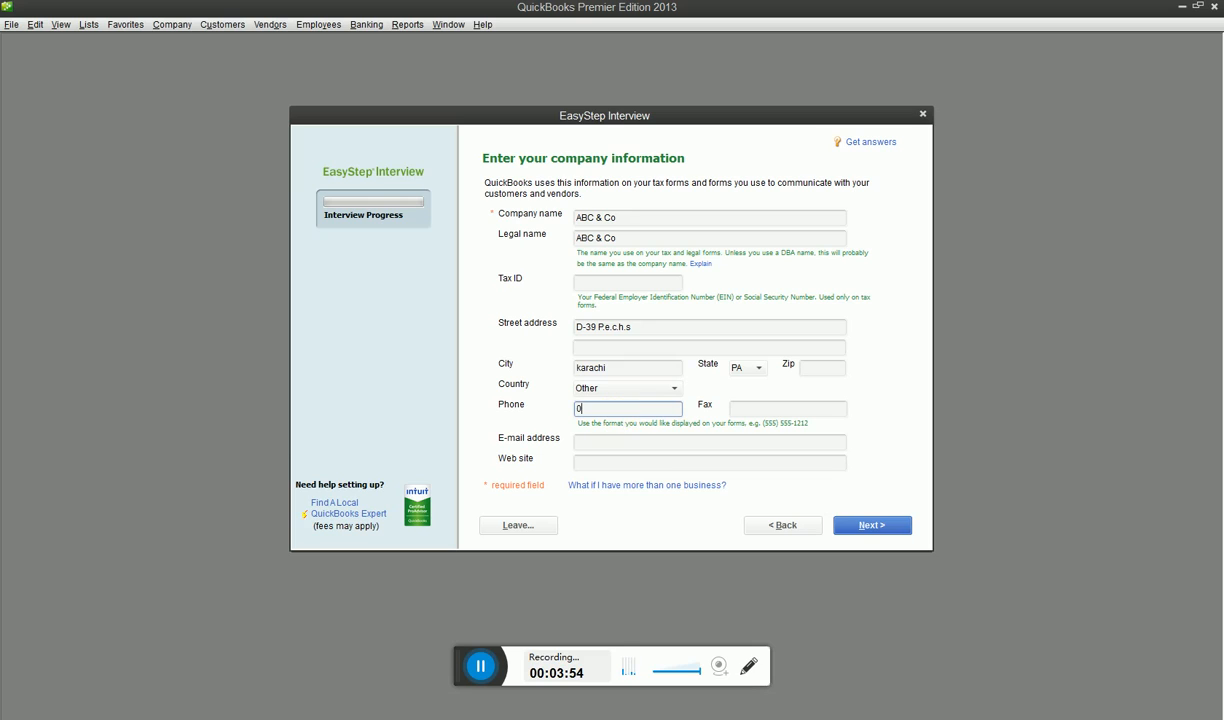
type("464646464646464")
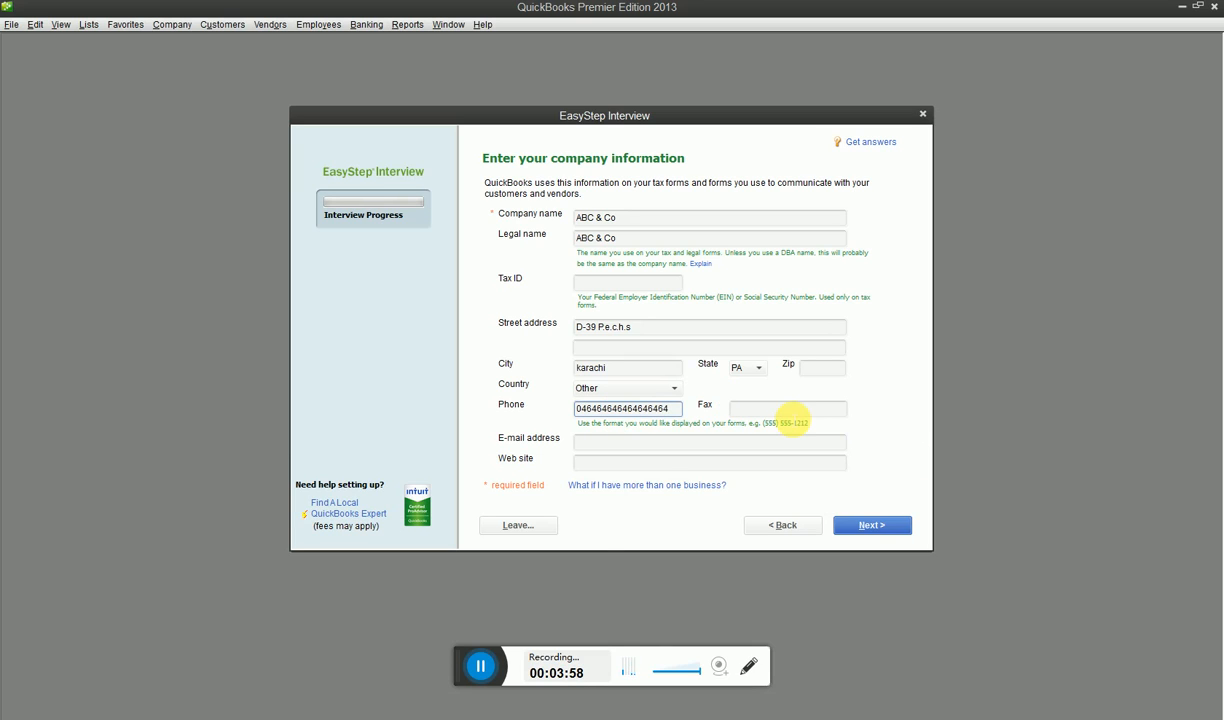
key("BackSpace")
key("BackSpace")
key("BackSpace")
key("BackSpace")
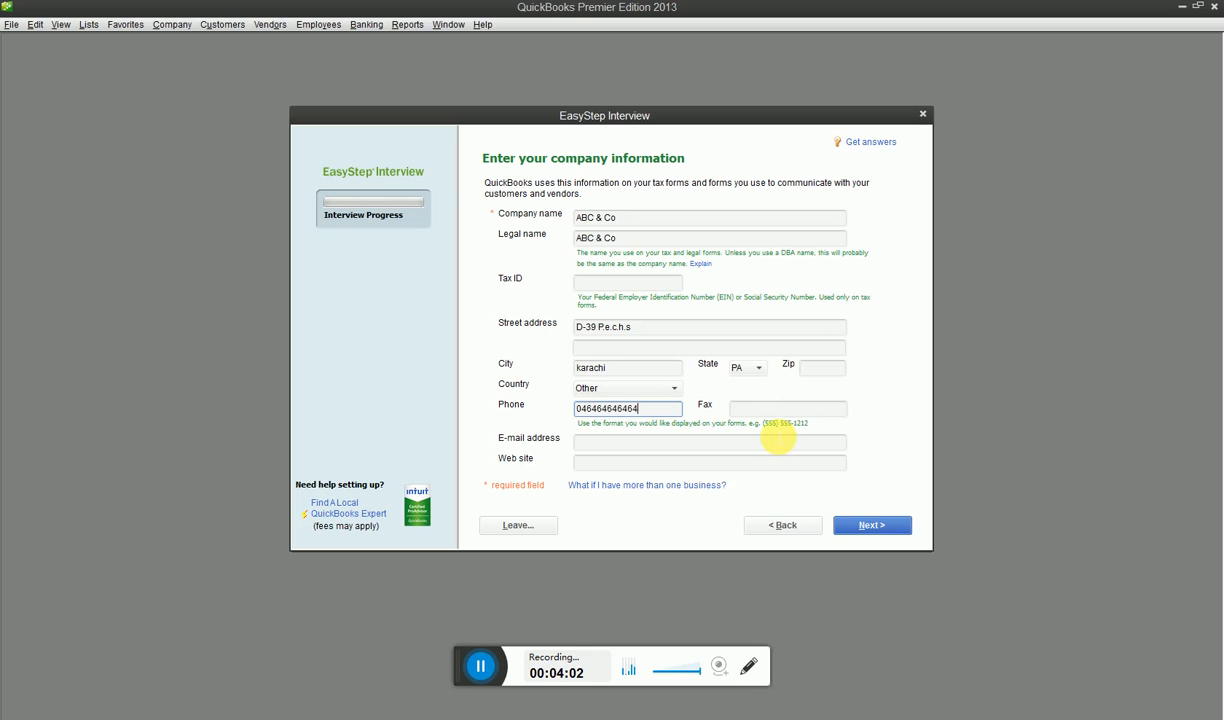
Fill in the company's e-mail address in the company information form
left_click(762, 454)
left_click(765, 447)
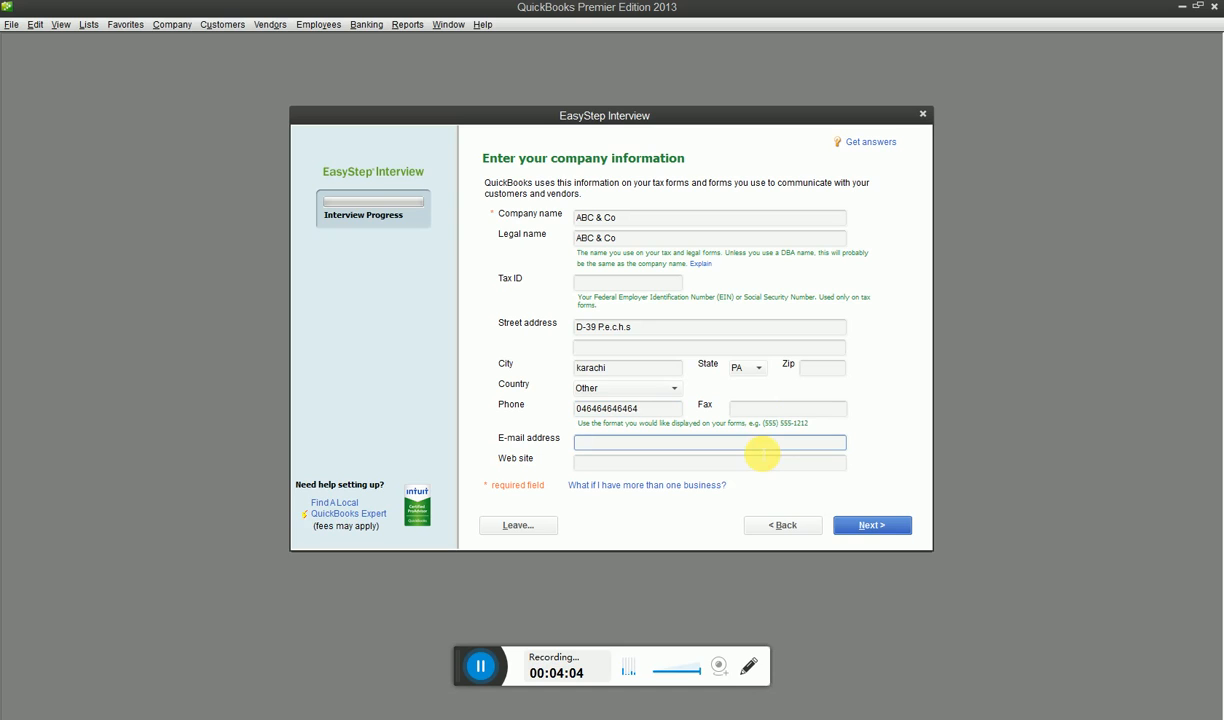
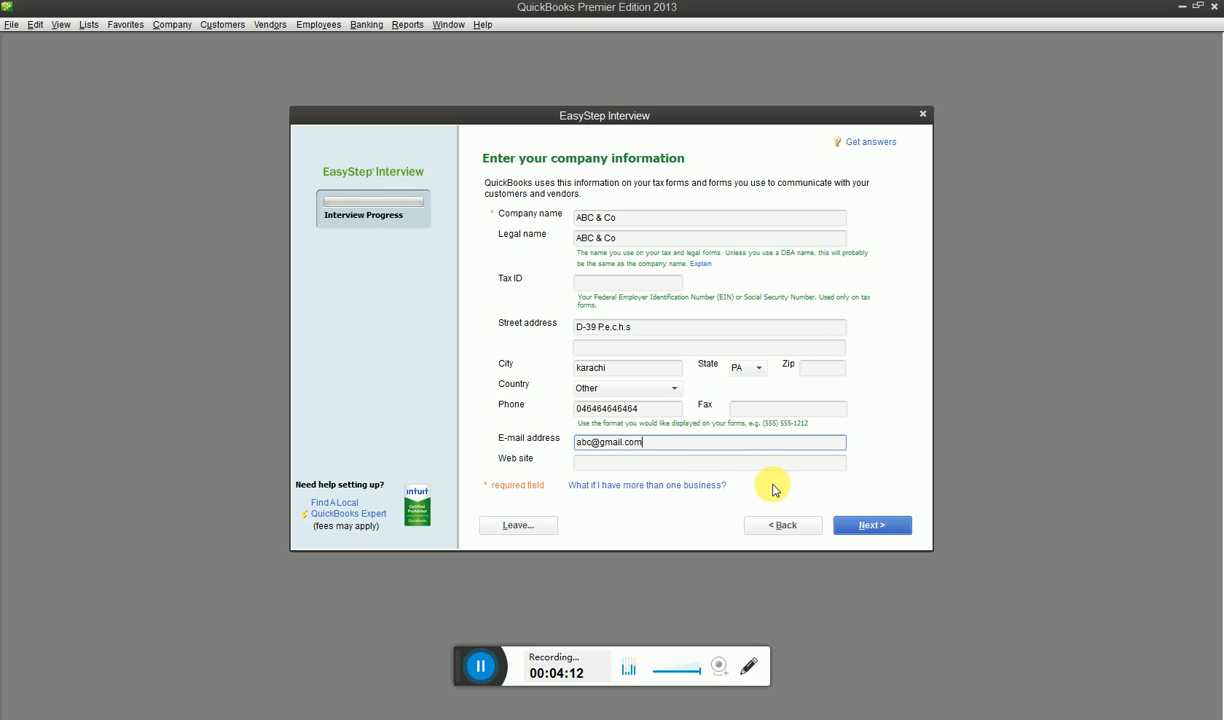
left_click(651, 465)
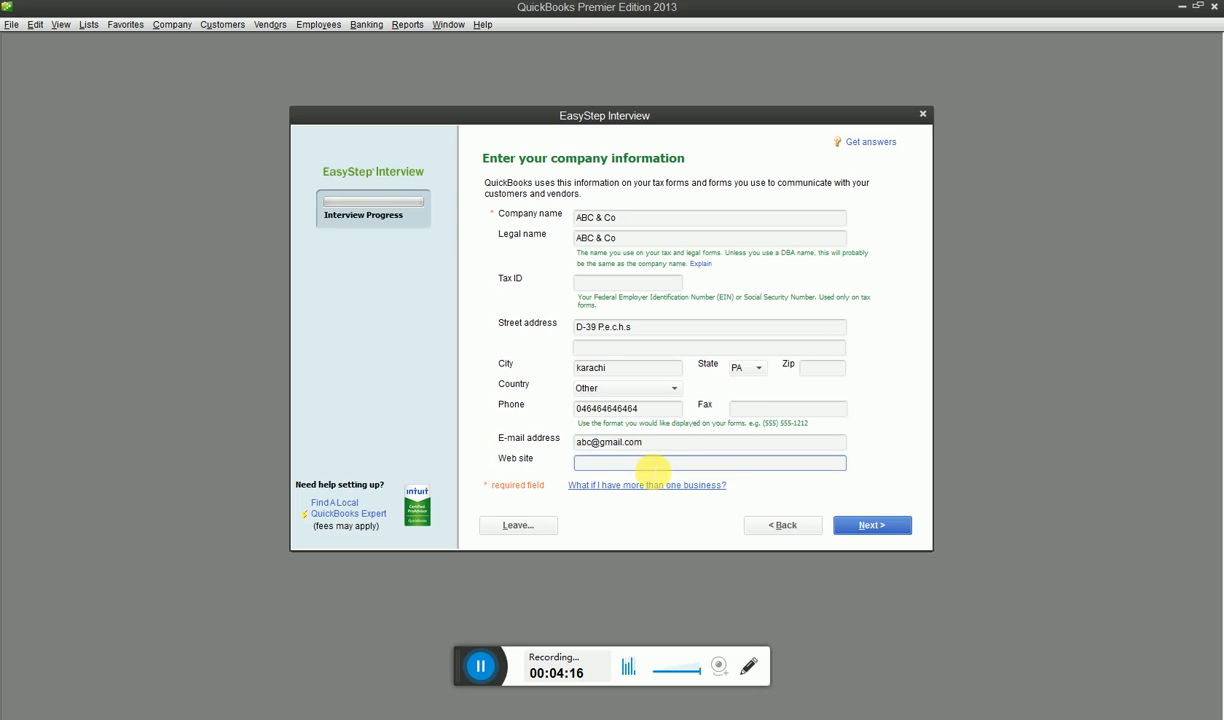
type("www")
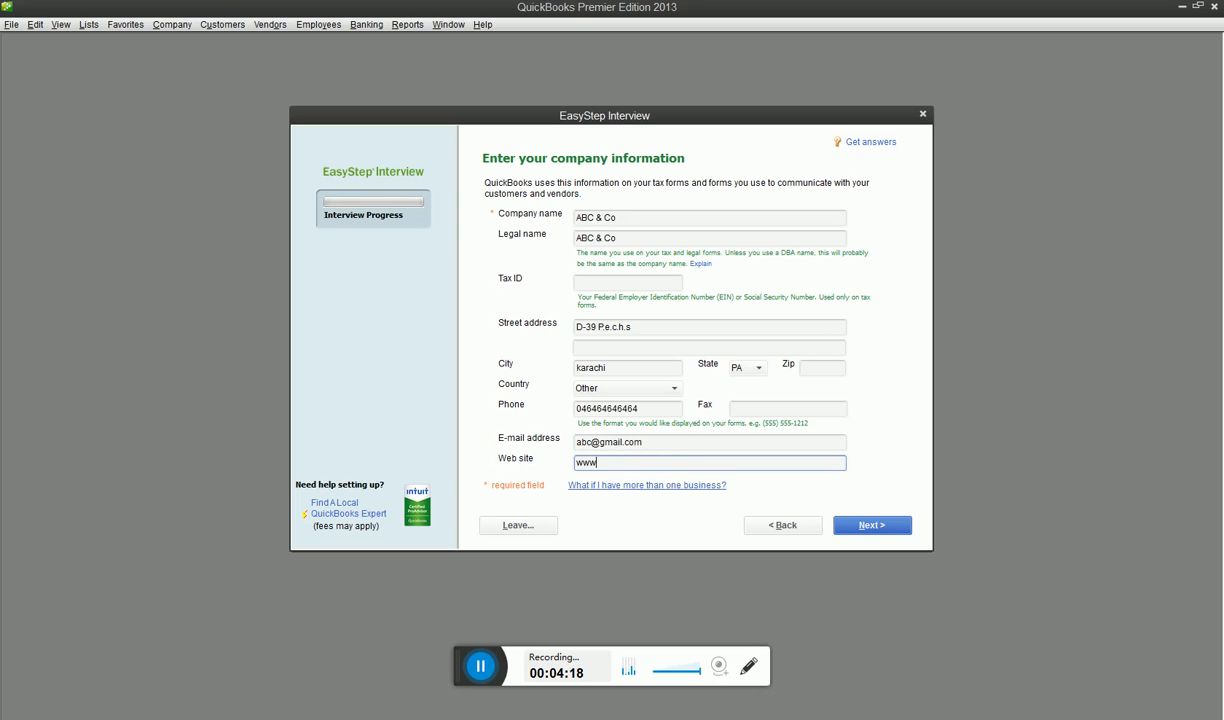
type(".abc.com")
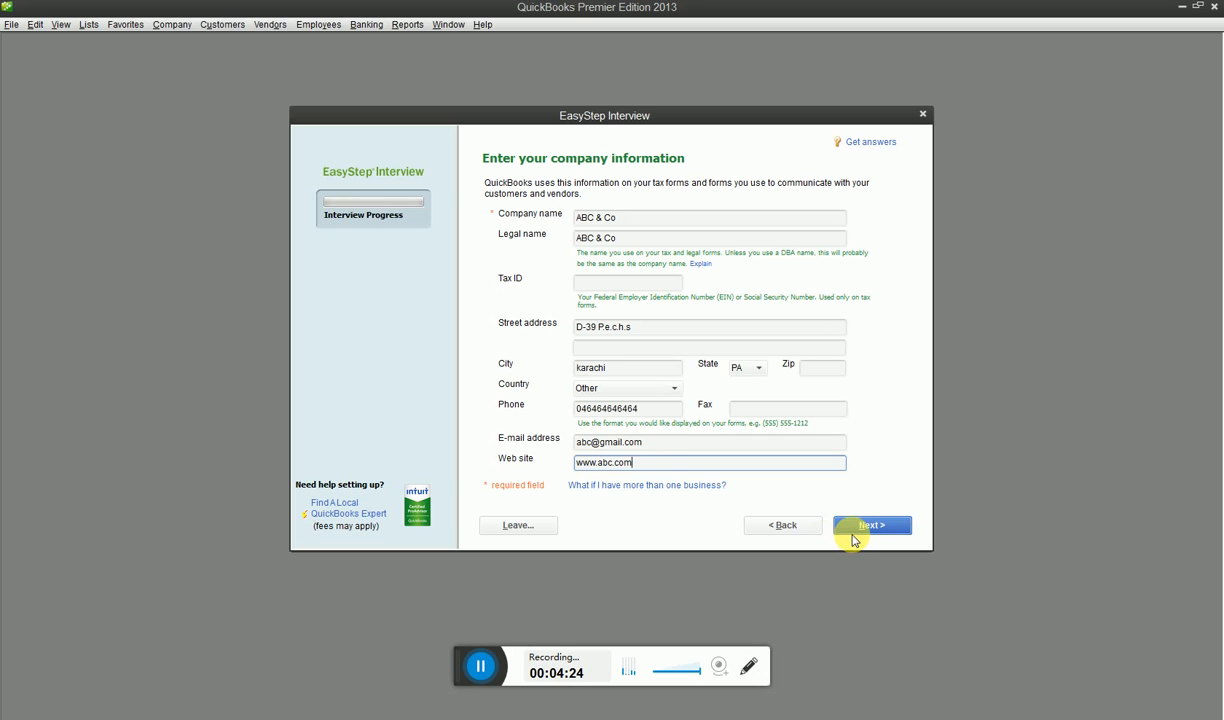
left_click(855, 525)
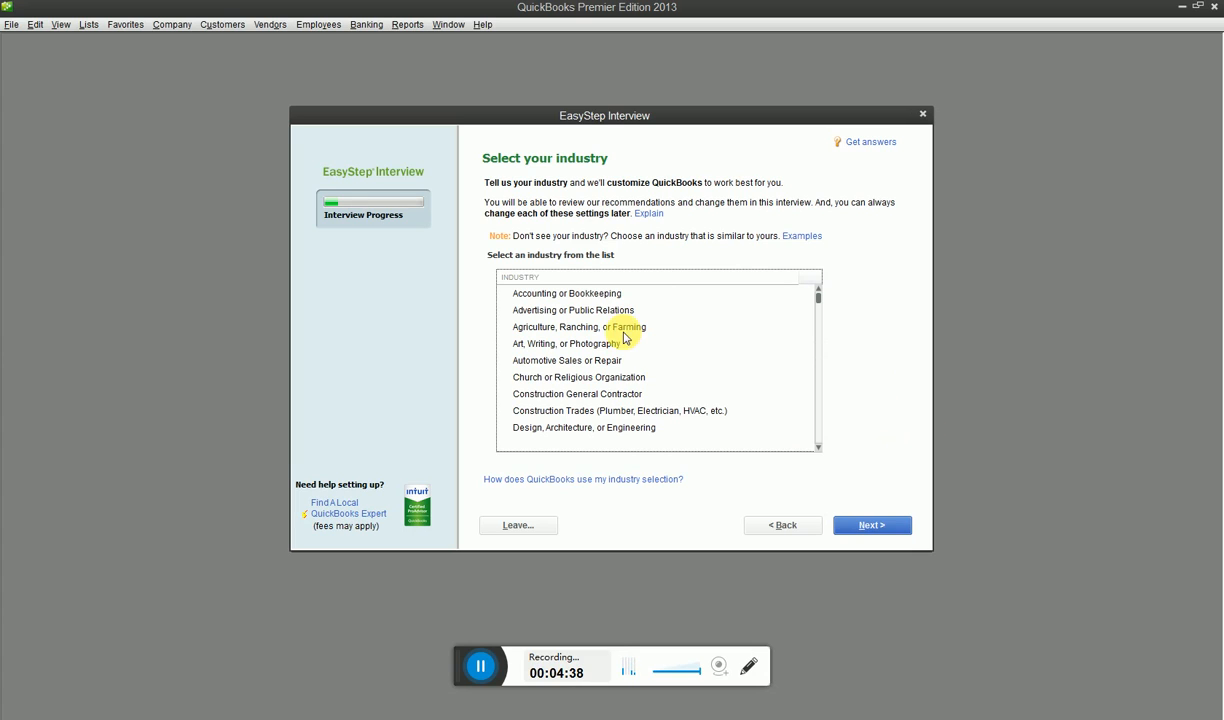
Select Construction General Contractor as the industry and Sole Proprietorship as the company's organization, continuing to the fiscal year question
scroll(573, 310, "down", 1)
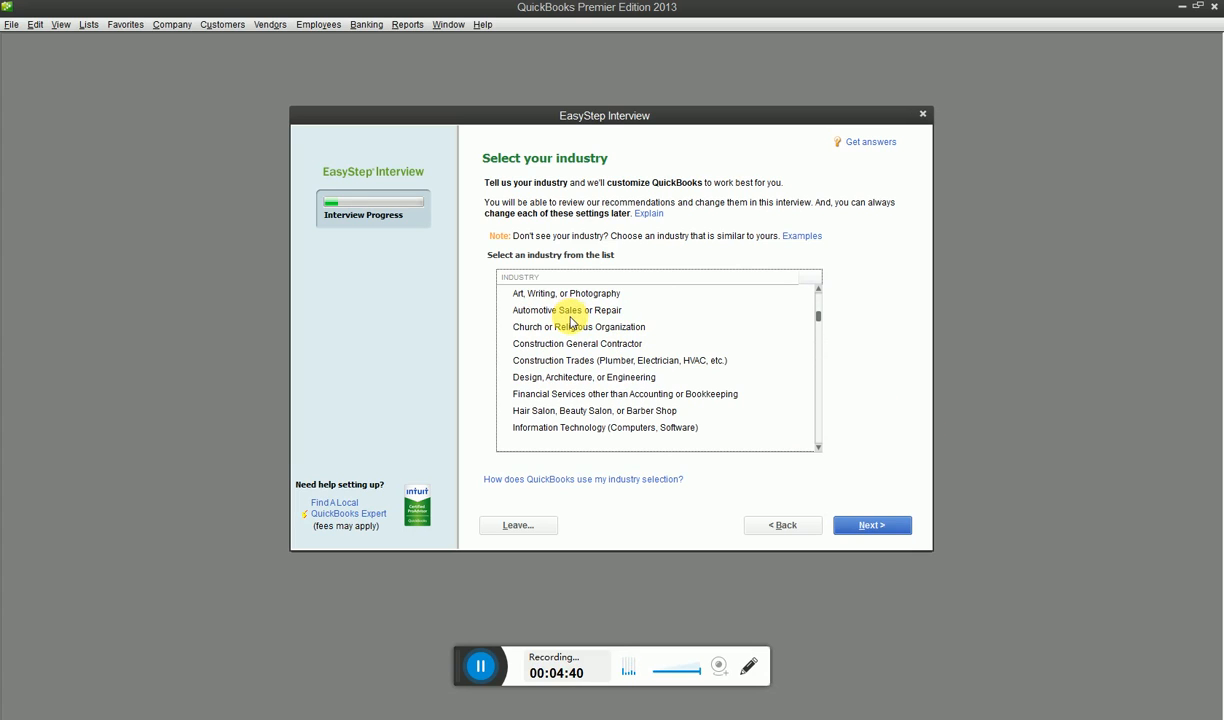
scroll(546, 344, "down", 1)
scroll(600, 345, "down", 1)
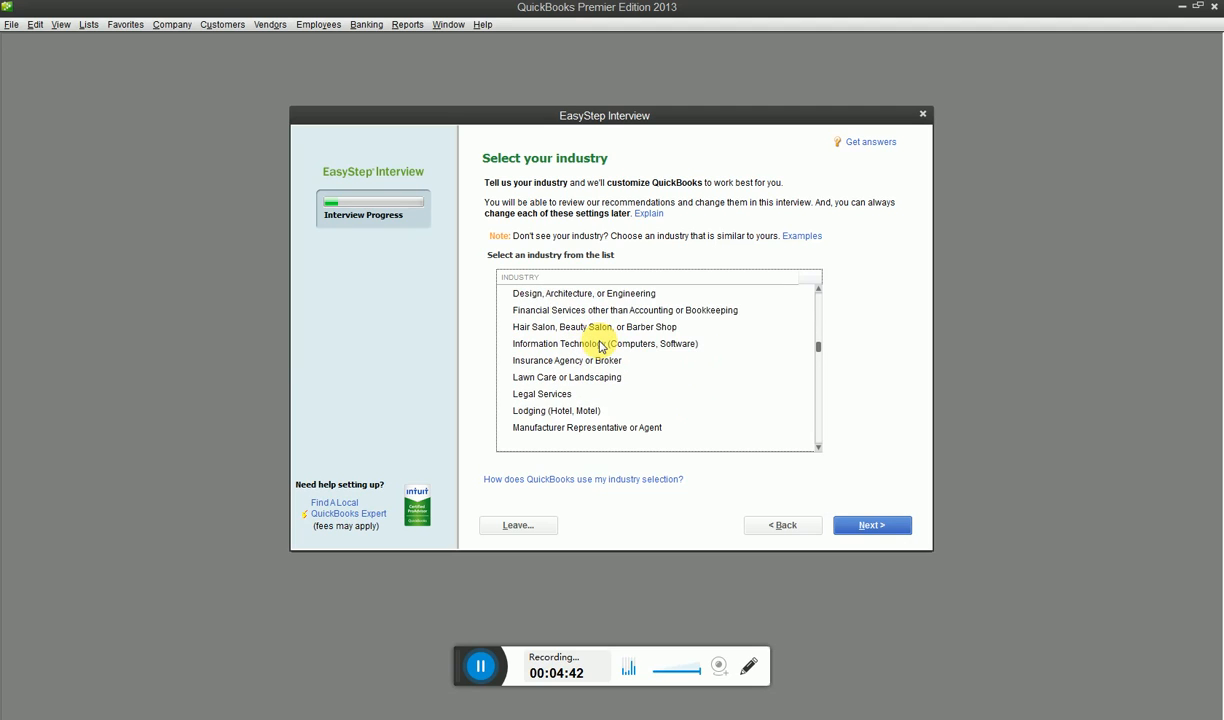
scroll(600, 346, "down", 1)
scroll(600, 346, "down", 1)
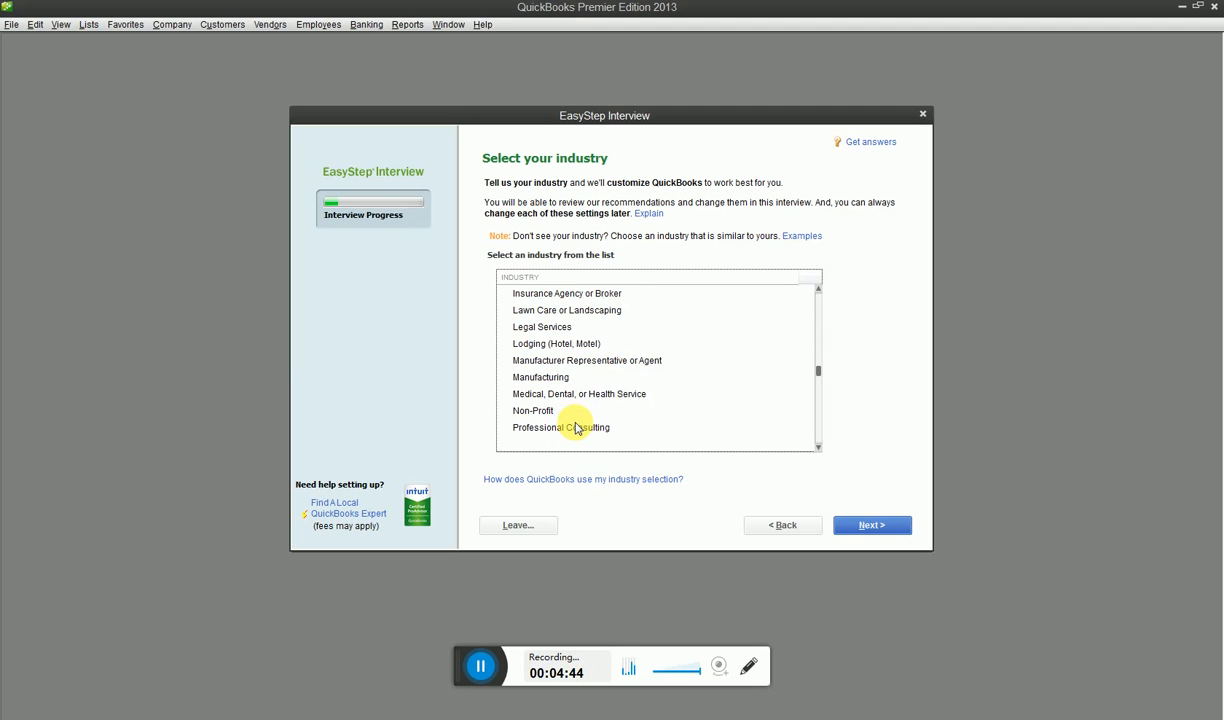
scroll(576, 428, "up", 3)
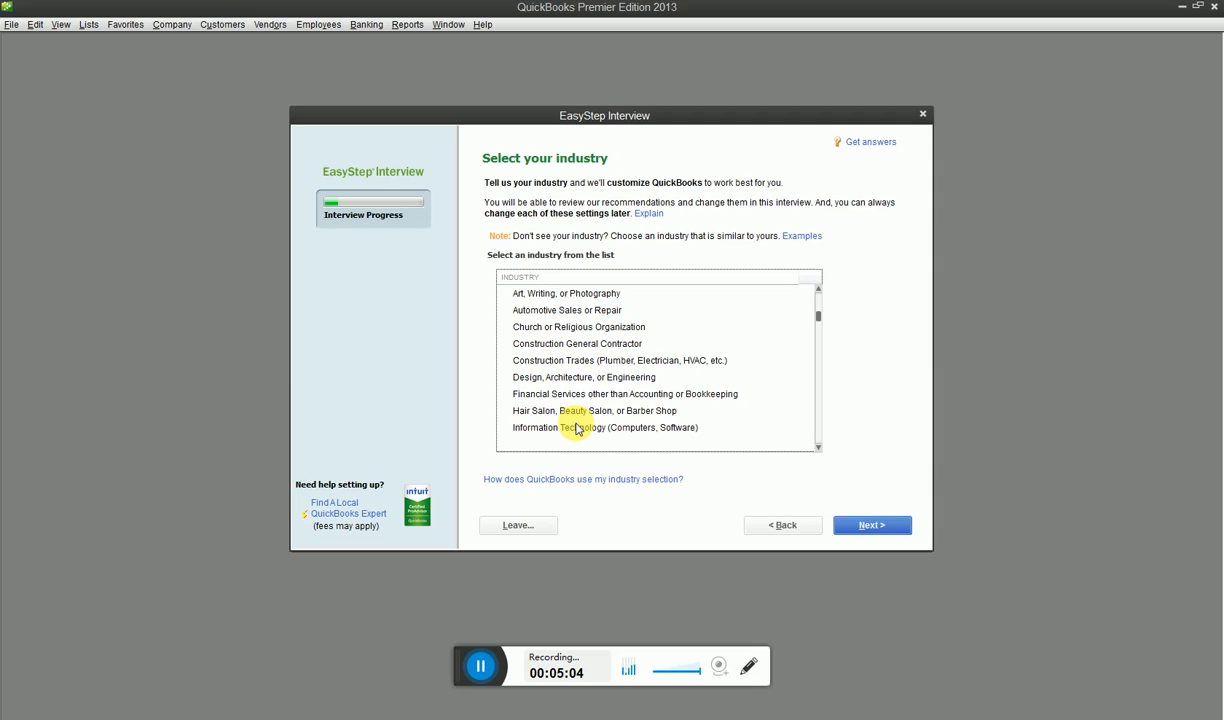
left_click(590, 346)
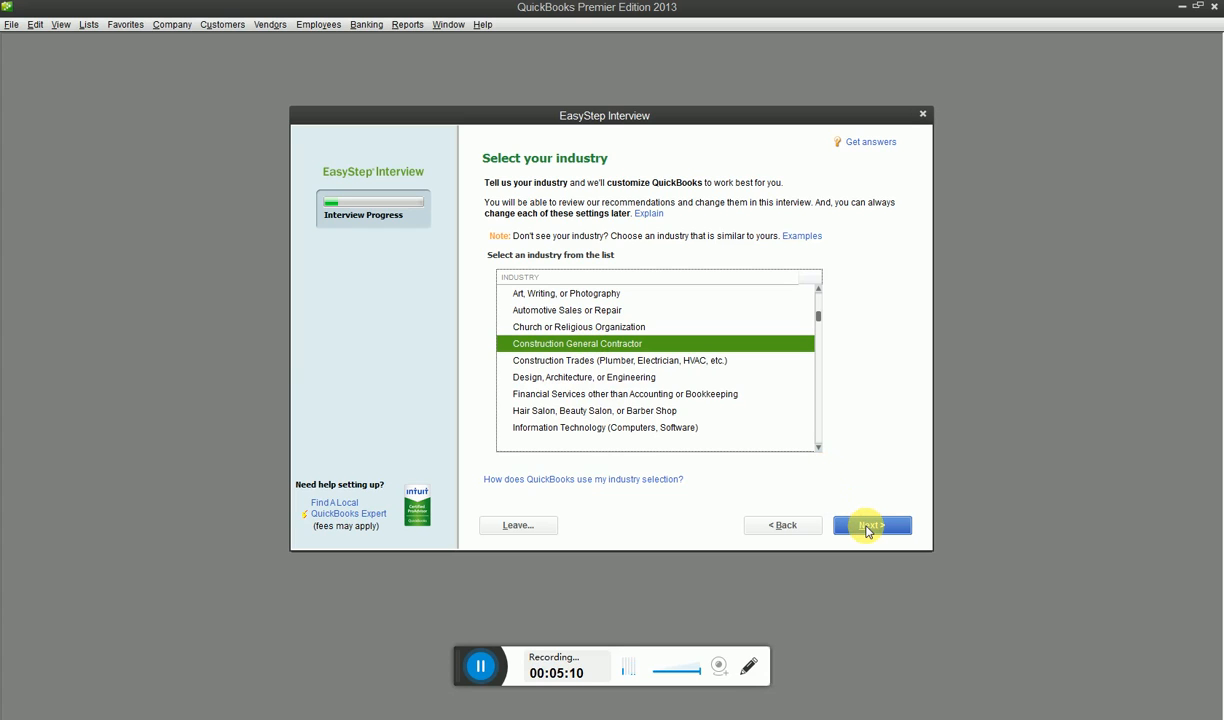
left_click(867, 530)
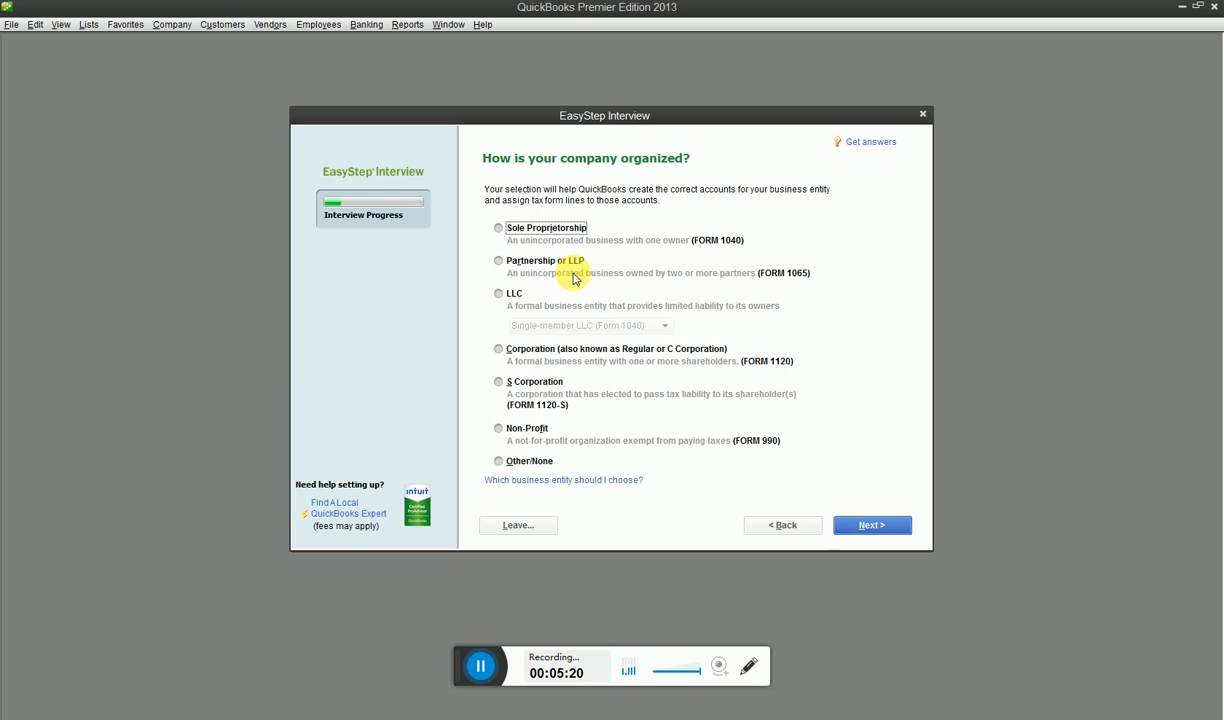
left_click(496, 229)
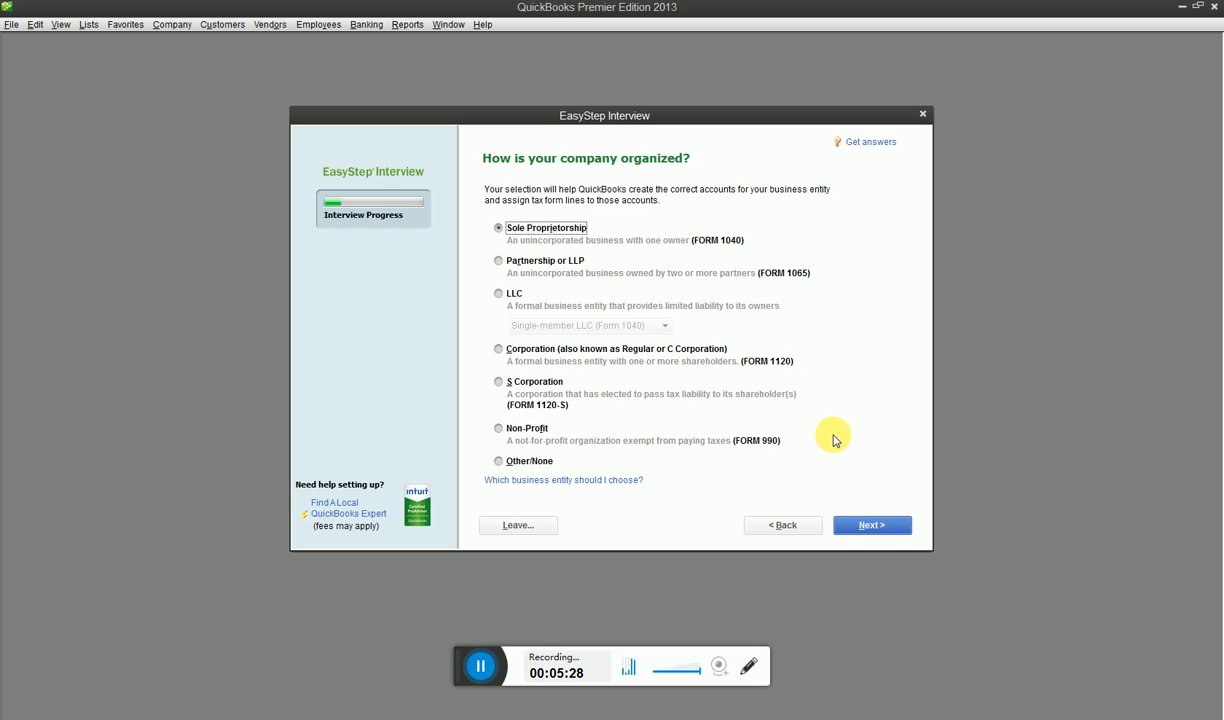
left_click(867, 525)
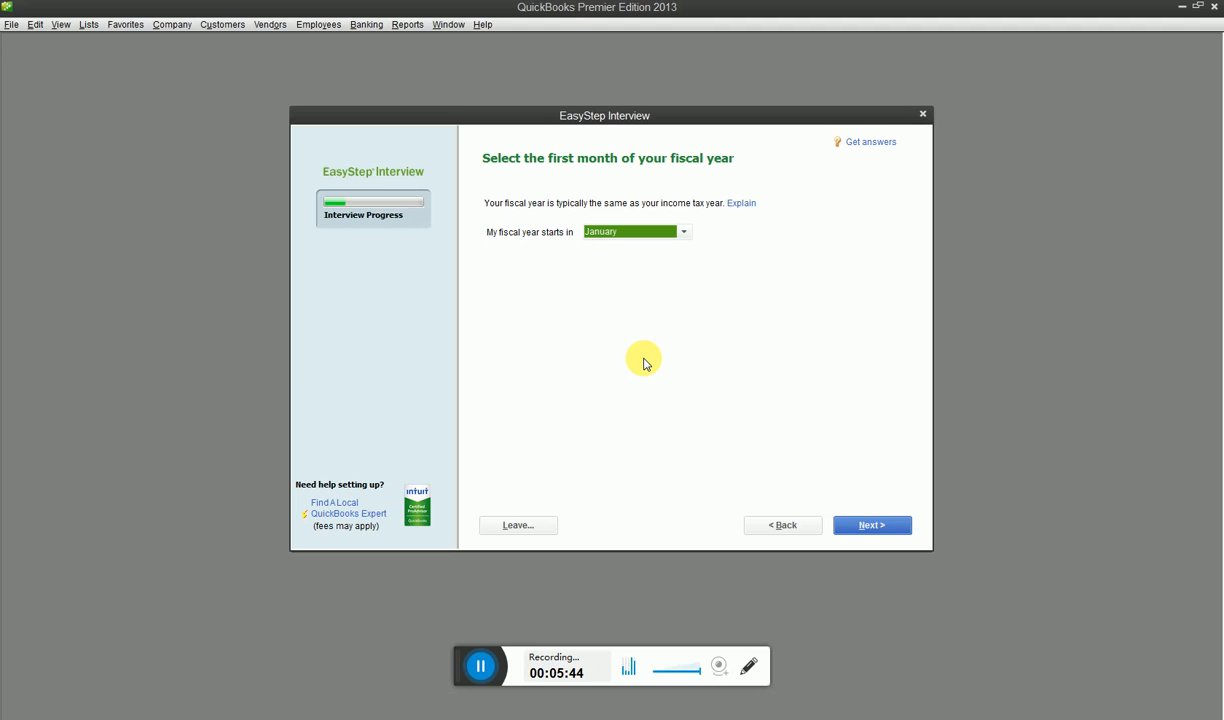
Set July as the first month of the fiscal year and continue to the administrator password setup
left_click(684, 232)
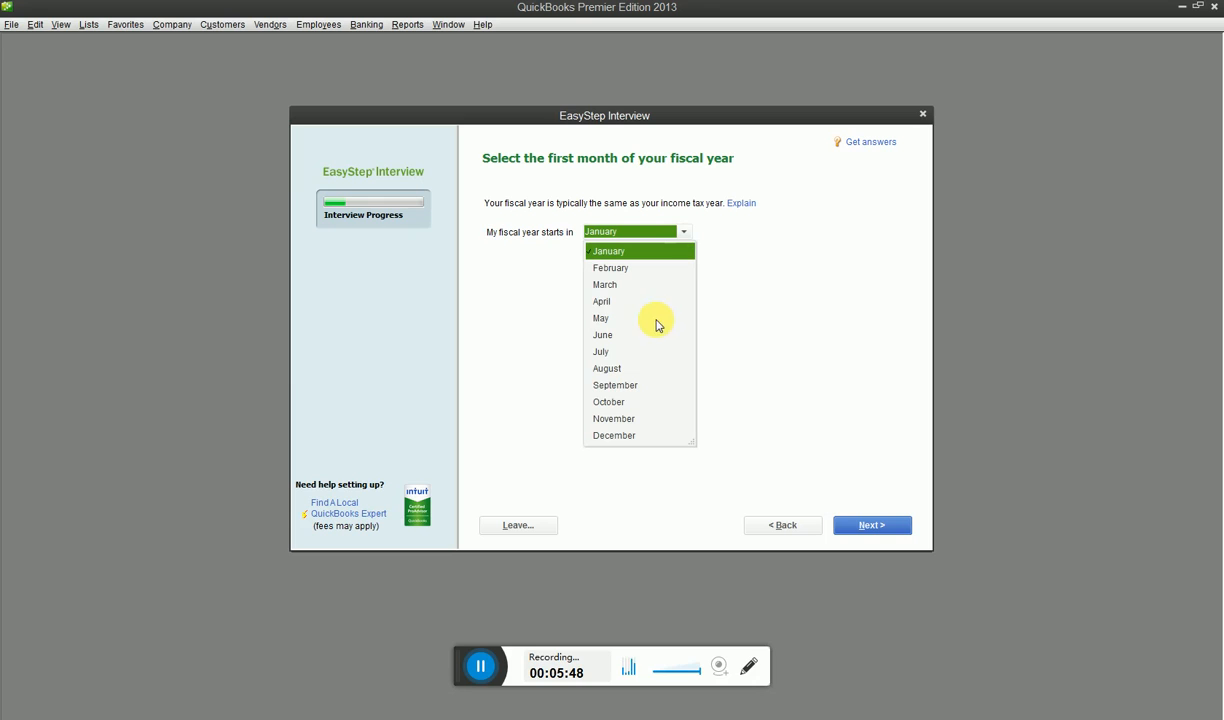
left_click(603, 352)
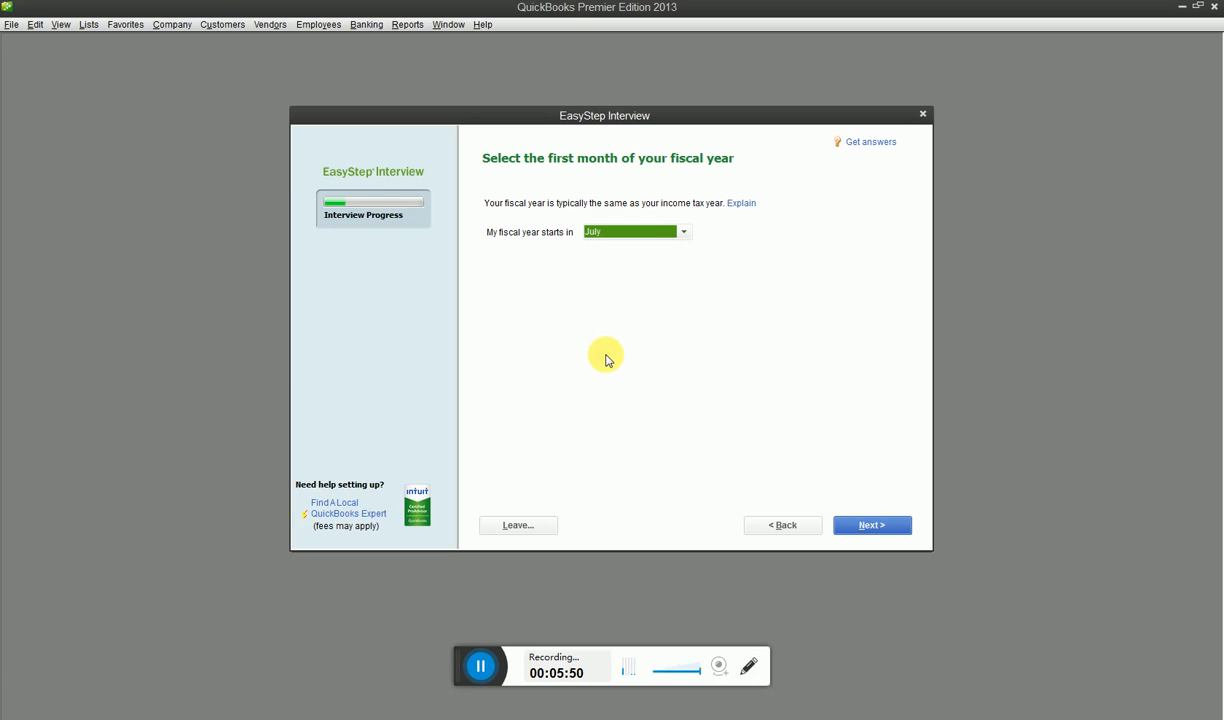
left_click(900, 527)
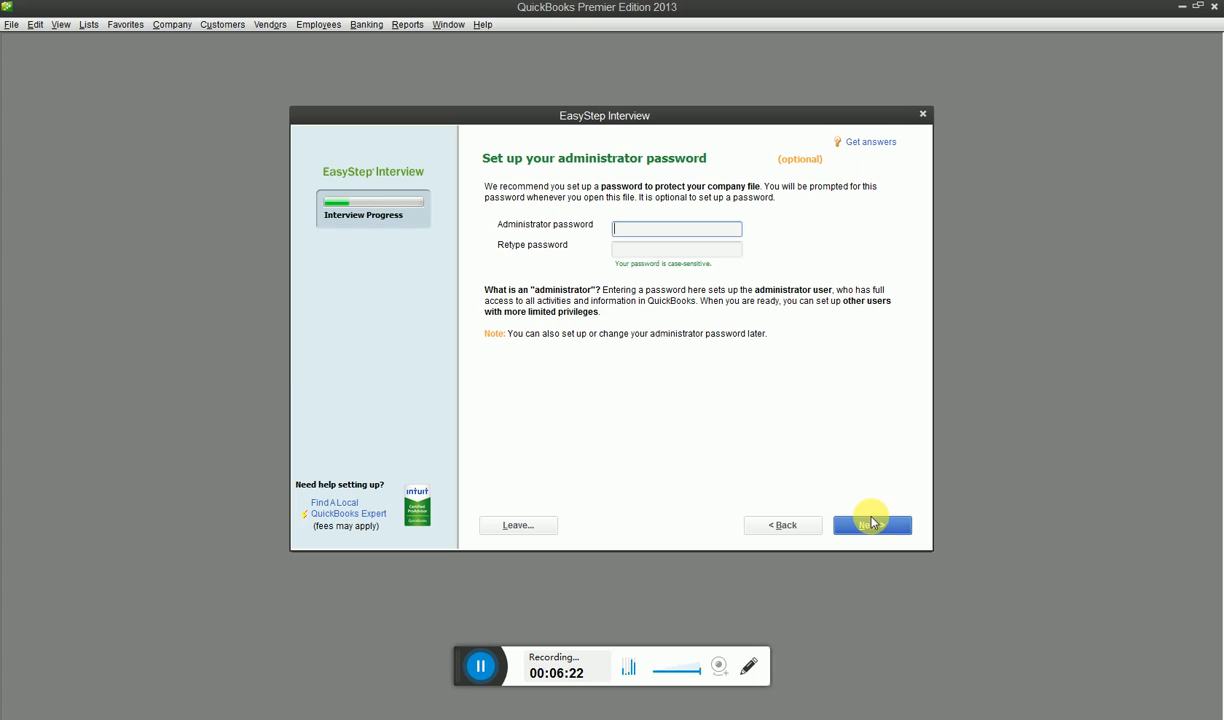
Skip the optional administrator password and save the new company file as ABC & Co in the folder New folder 1
left_click(871, 526)
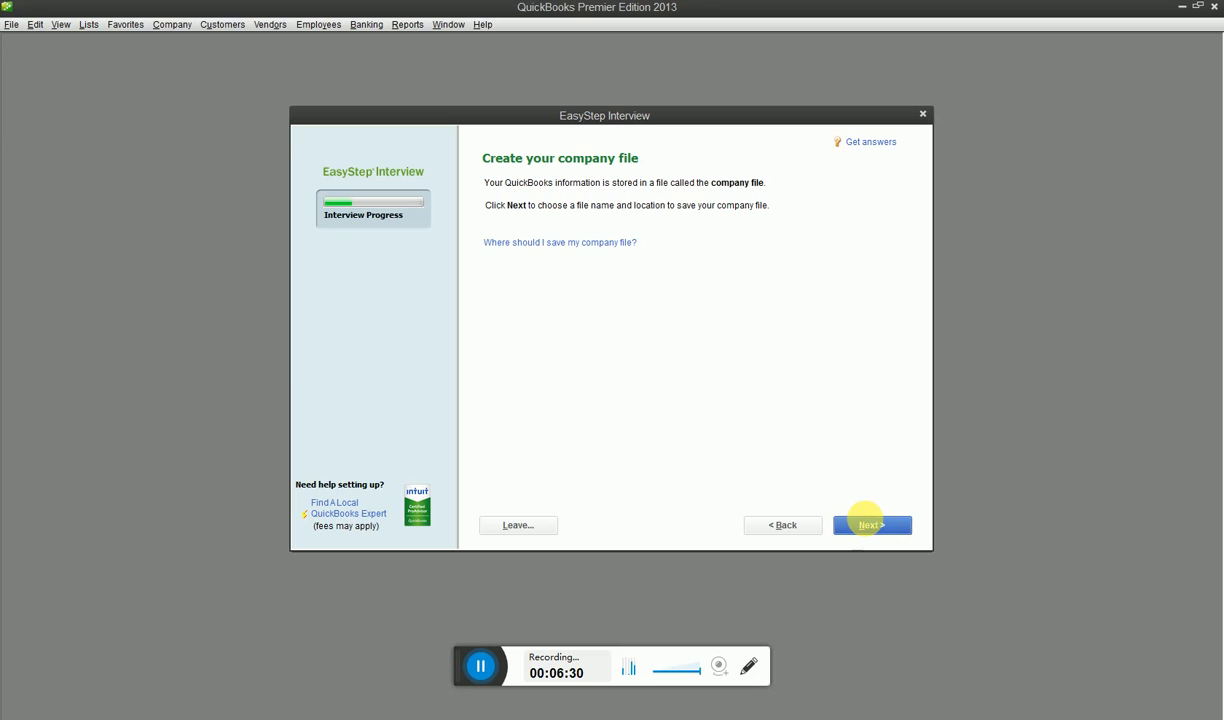
left_click(866, 524)
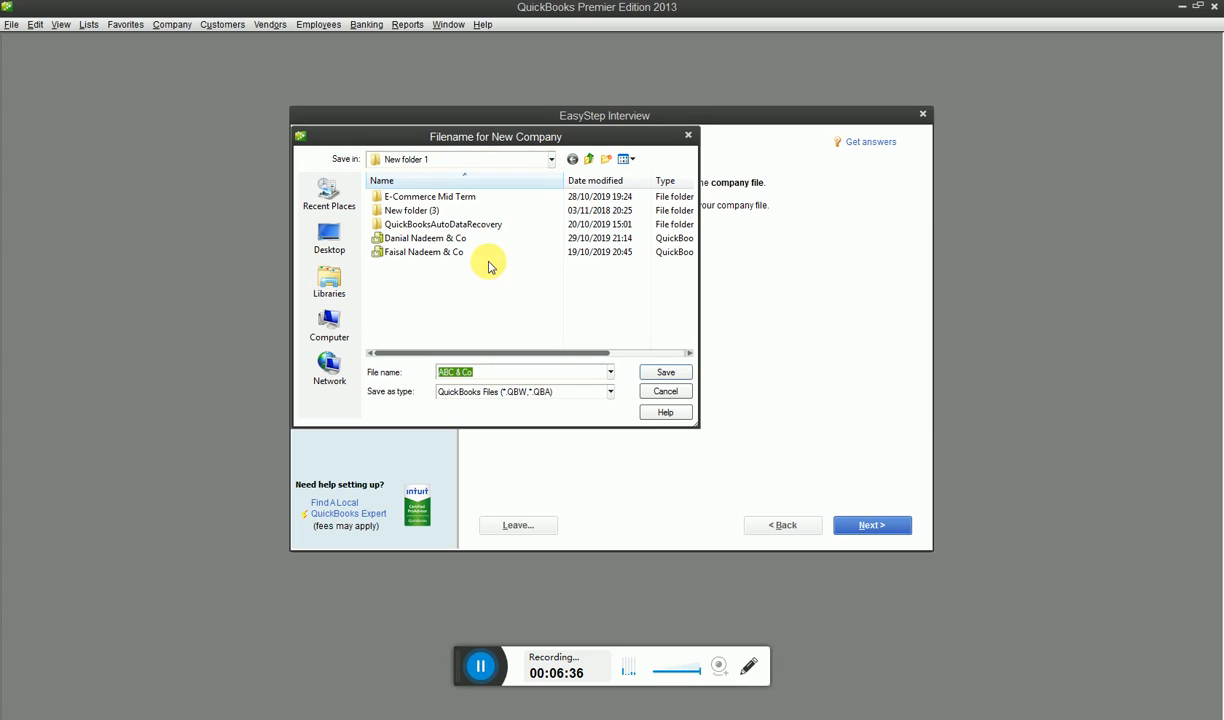
left_click(665, 372)
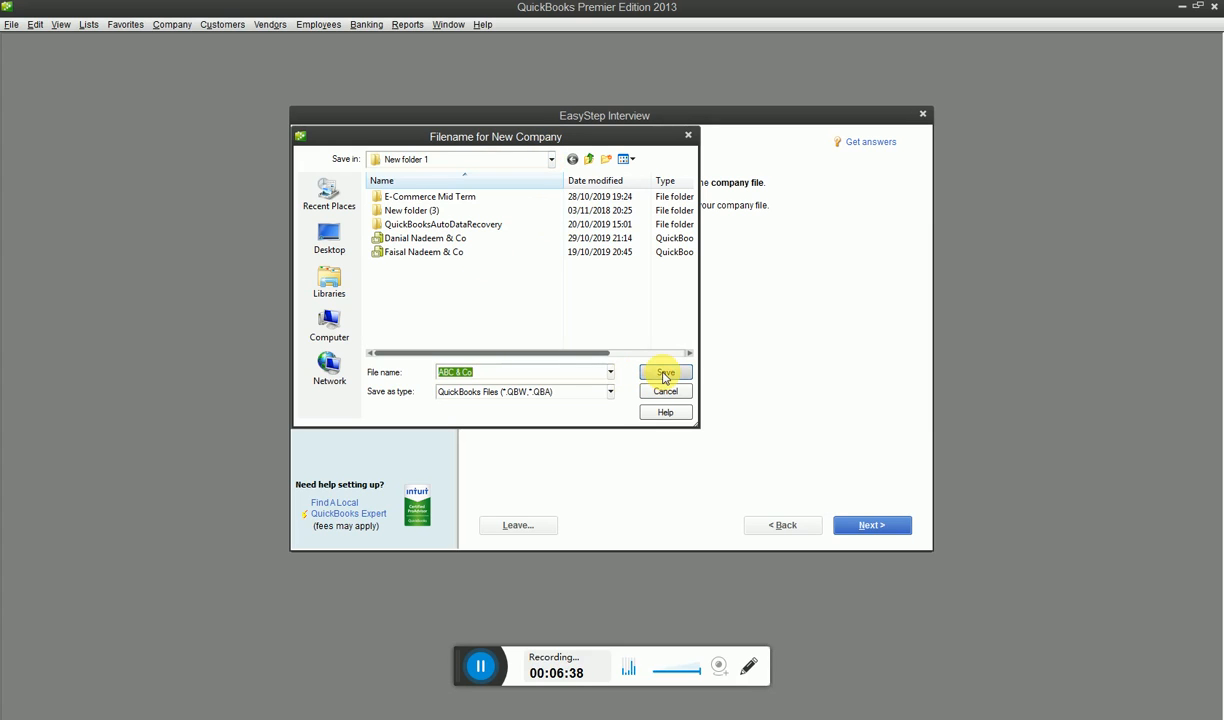